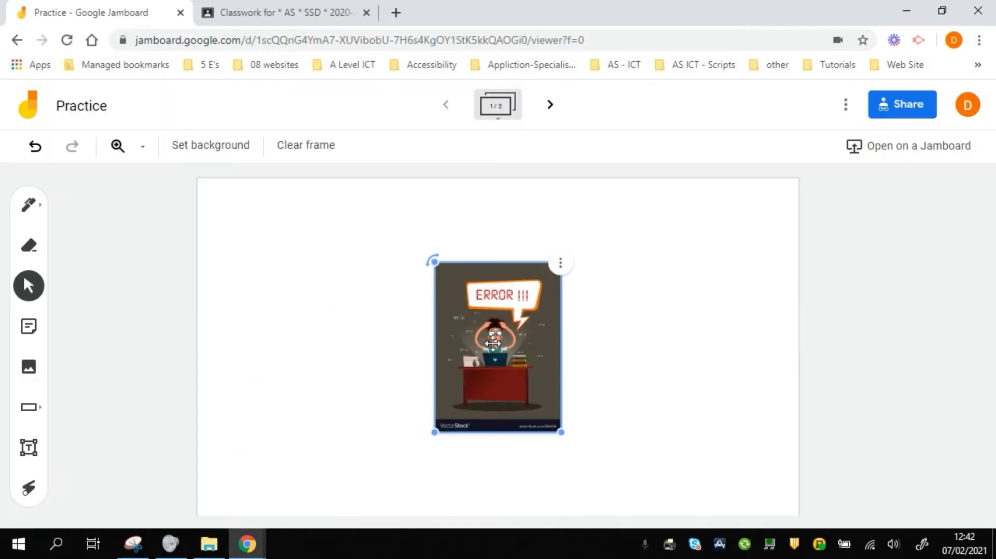
# - Move the error picture up and left on the first frame and enlarge it to fill most of the frame's height
pyautogui.moveTo(505, 361); pyautogui.dragTo(454, 302)
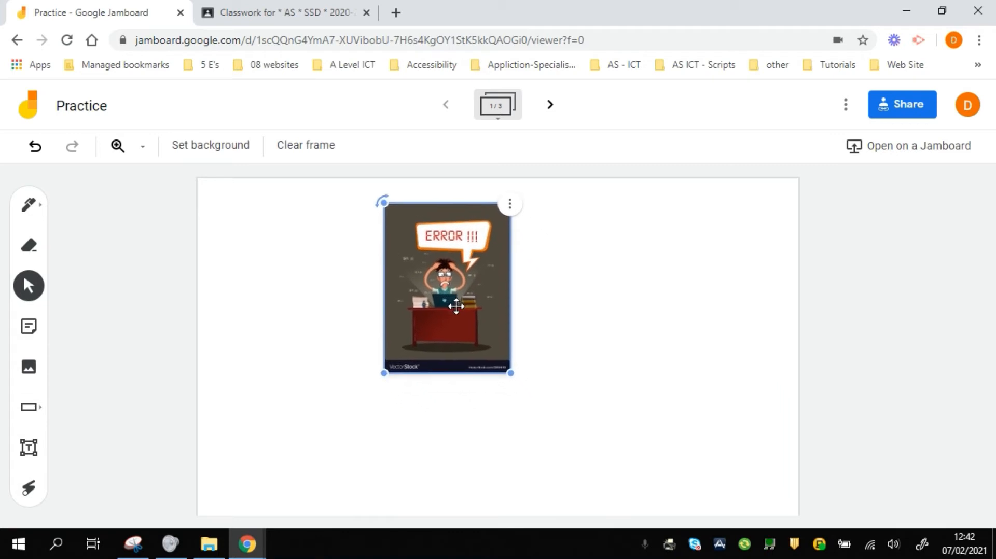
pyautogui.click(352, 305)
pyautogui.click(483, 365)
pyautogui.moveTo(511, 373); pyautogui.dragTo(619, 502)
pyautogui.click(659, 478)
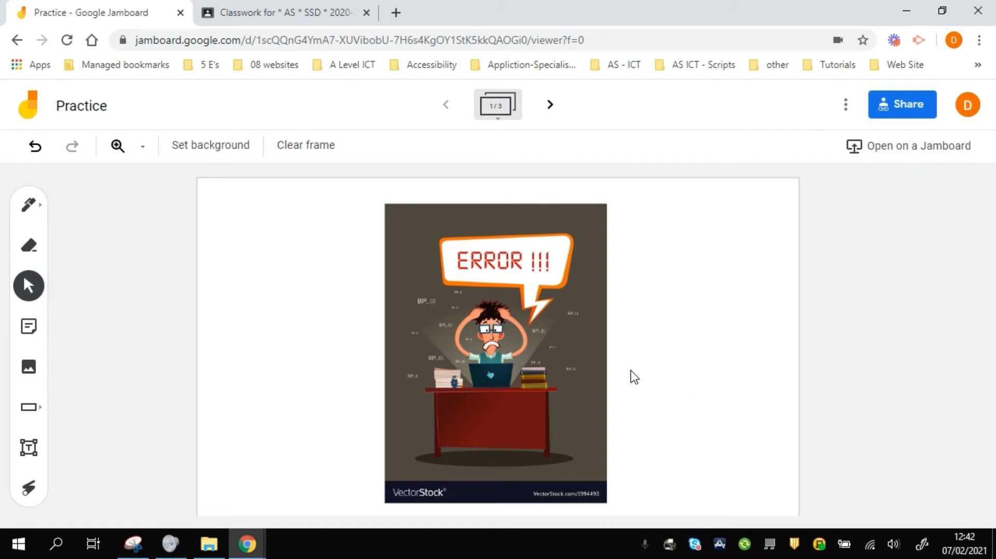
# - Go to the second frame and clear everything on it
pyautogui.click(550, 105)
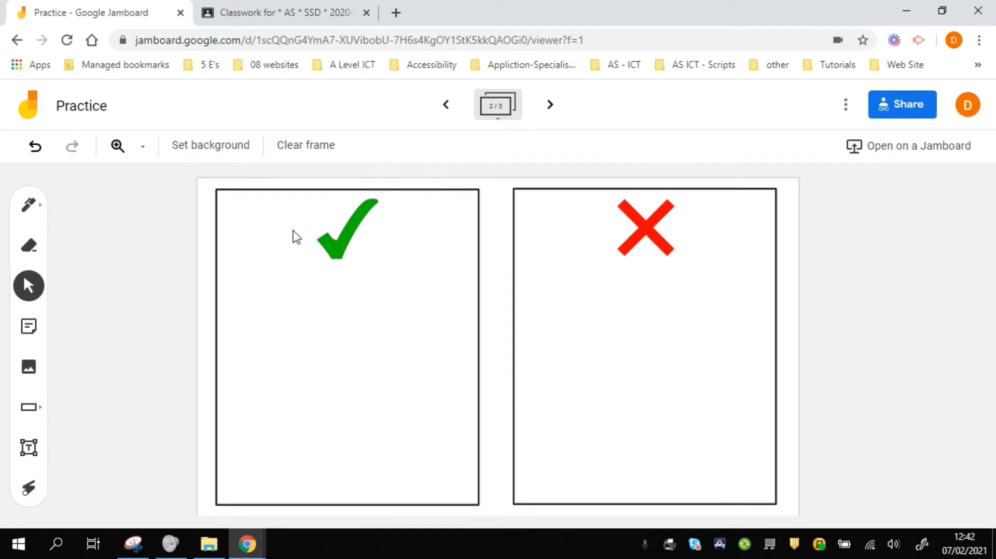
pyautogui.click(323, 156)
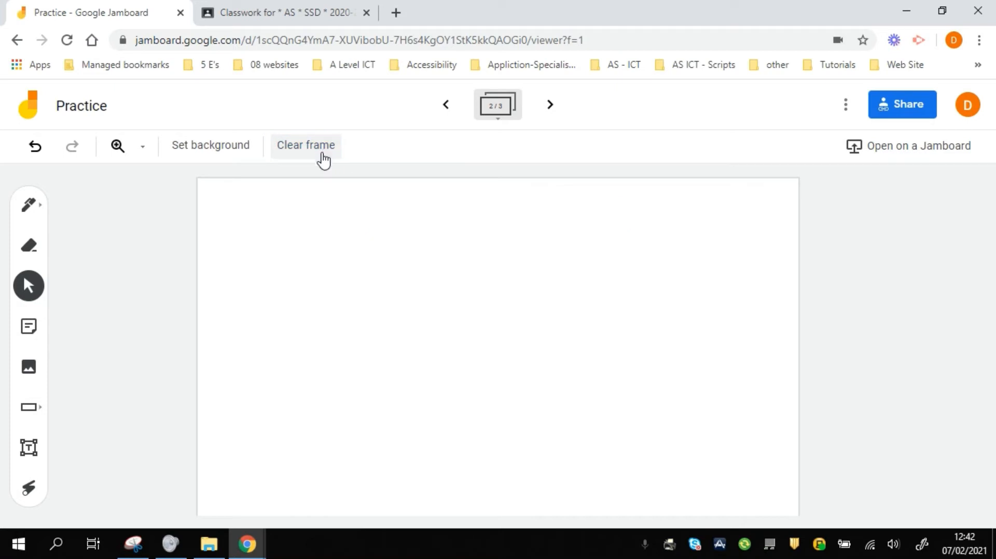
# - Insert the first "green tick" result from Google Images, shrink it and place it in the frame's upper-left area
pyautogui.click(30, 368)
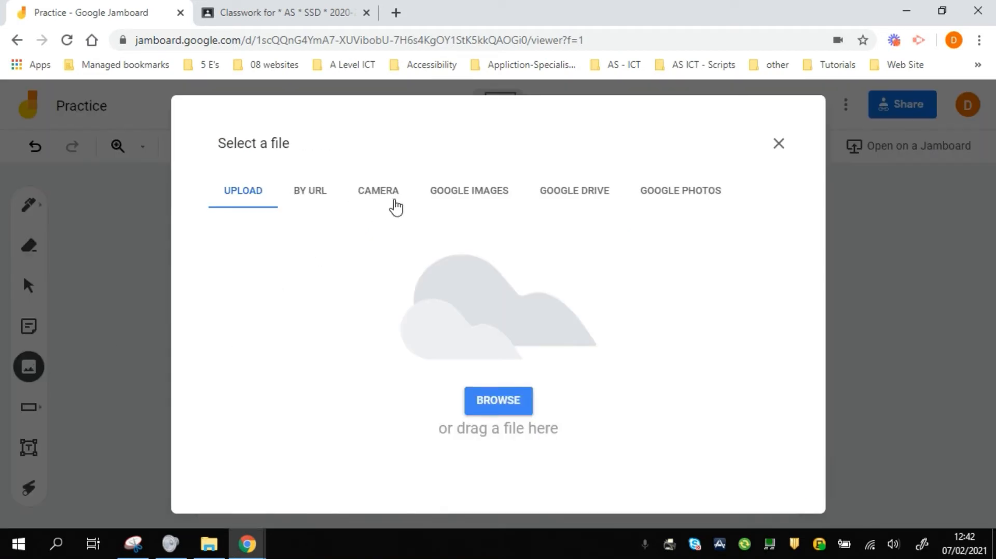
pyautogui.click(476, 202)
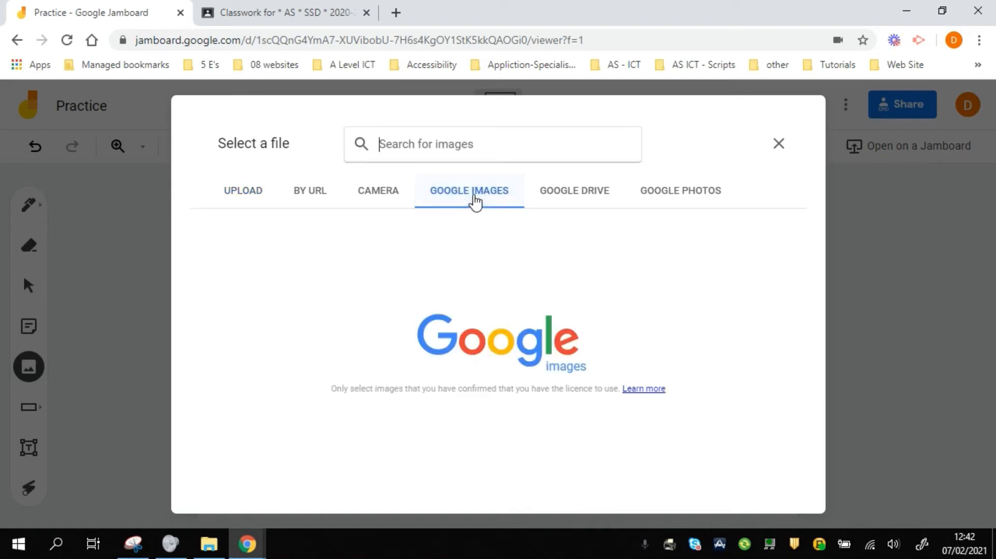
pyautogui.write('r')
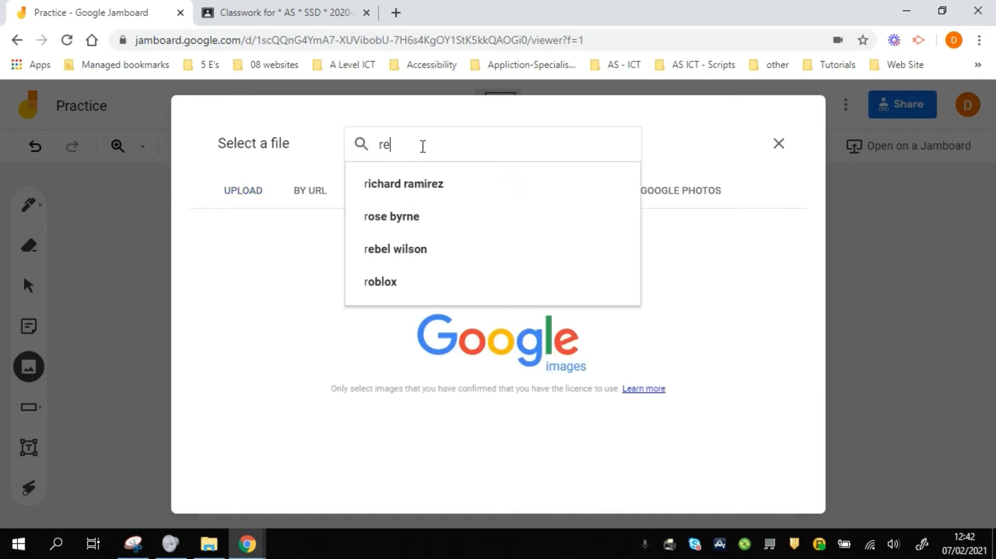
pyautogui.press('BackSpace')
pyautogui.write('green tick')
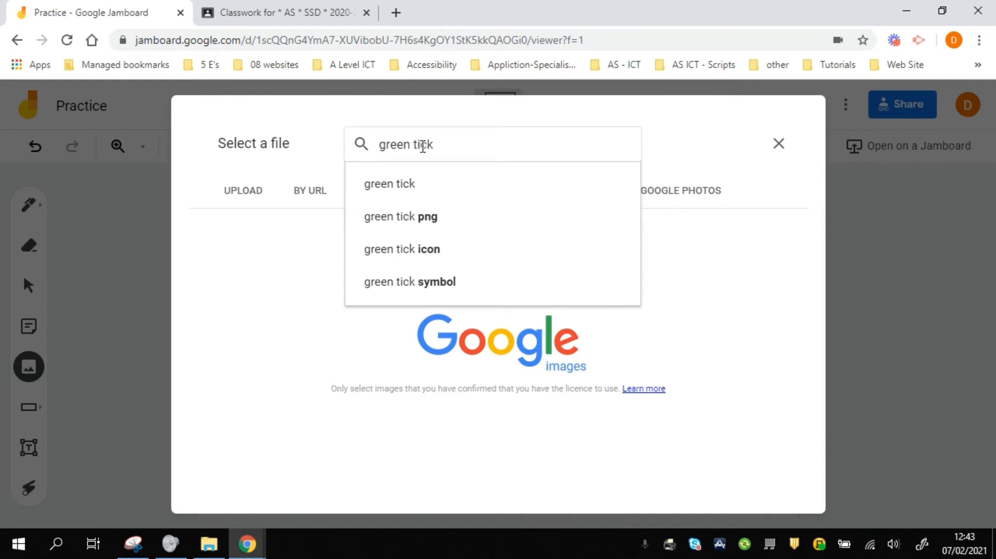
pyautogui.click(417, 186)
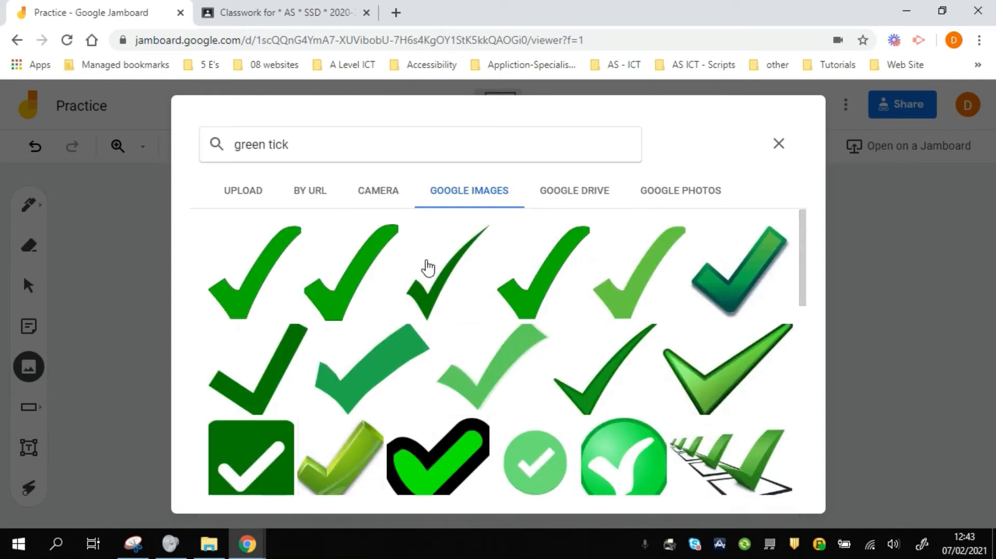
pyautogui.click(245, 279)
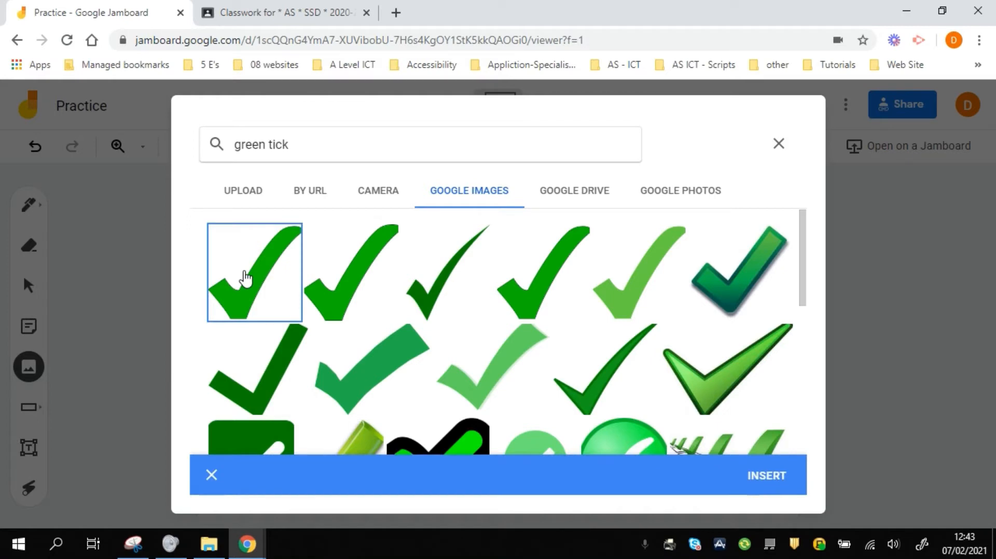
pyautogui.click(770, 478)
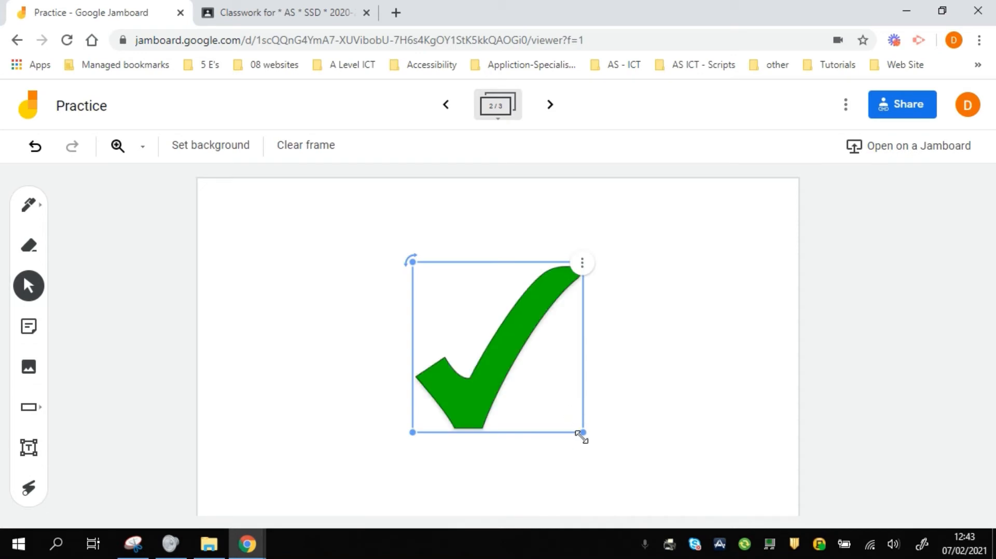
pyautogui.moveTo(582, 433); pyautogui.dragTo(310, 245)
pyautogui.click(390, 250)
# - Insert the first "red x" result from Google Images, shrink it and place it in the frame's upper-right area
pyautogui.click(29, 369)
pyautogui.moveTo(303, 151); pyautogui.dragTo(235, 159)
pyautogui.write('red x')
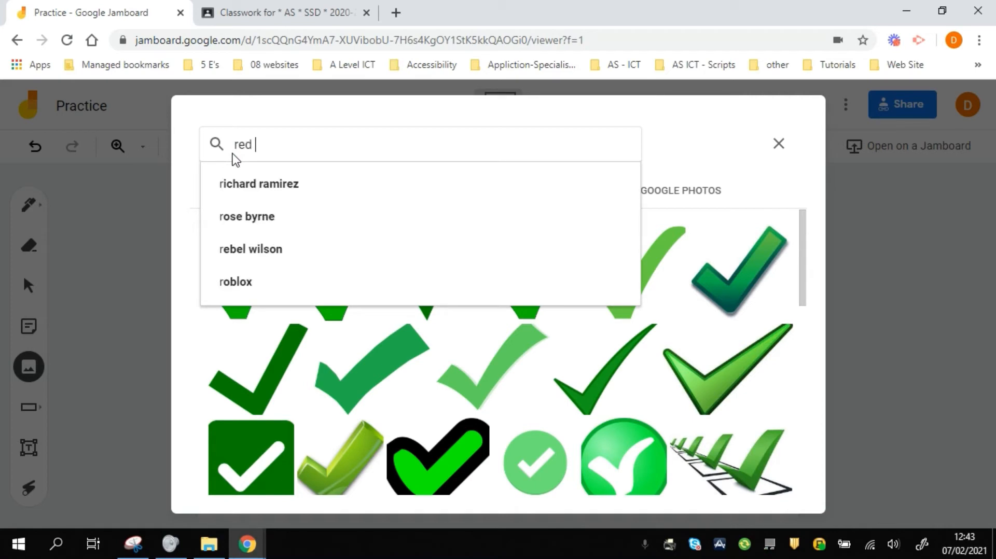
pyautogui.press('Return')
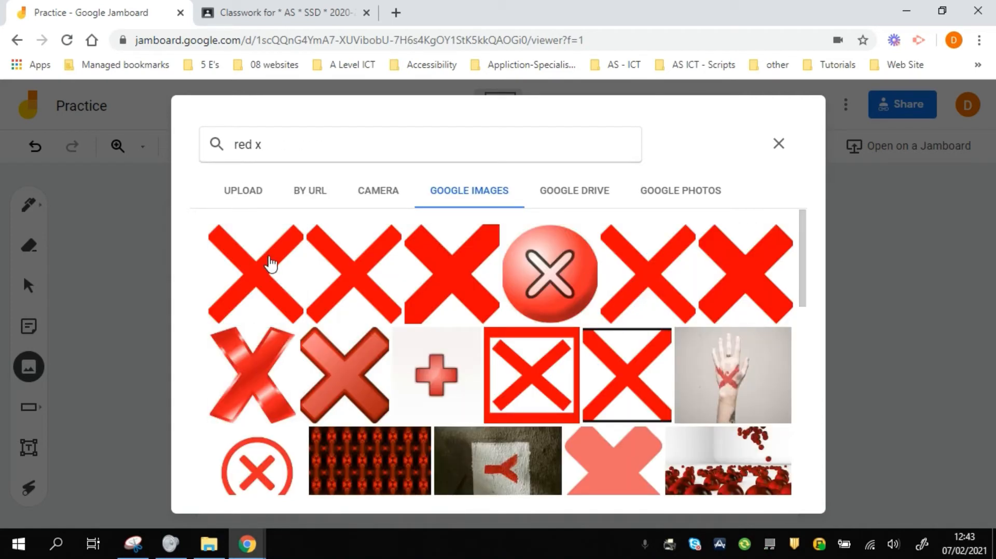
pyautogui.click(269, 260)
pyautogui.click(287, 286)
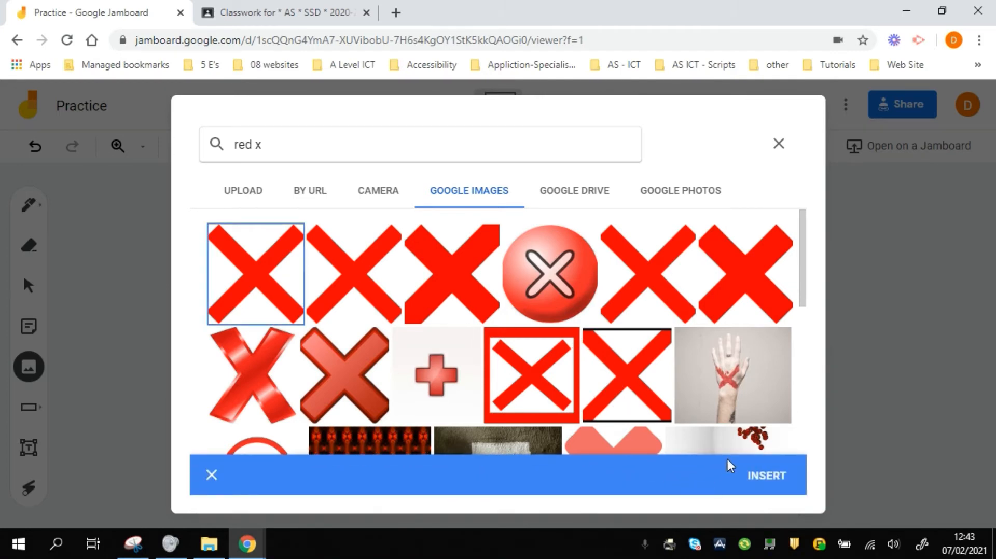
pyautogui.click(756, 476)
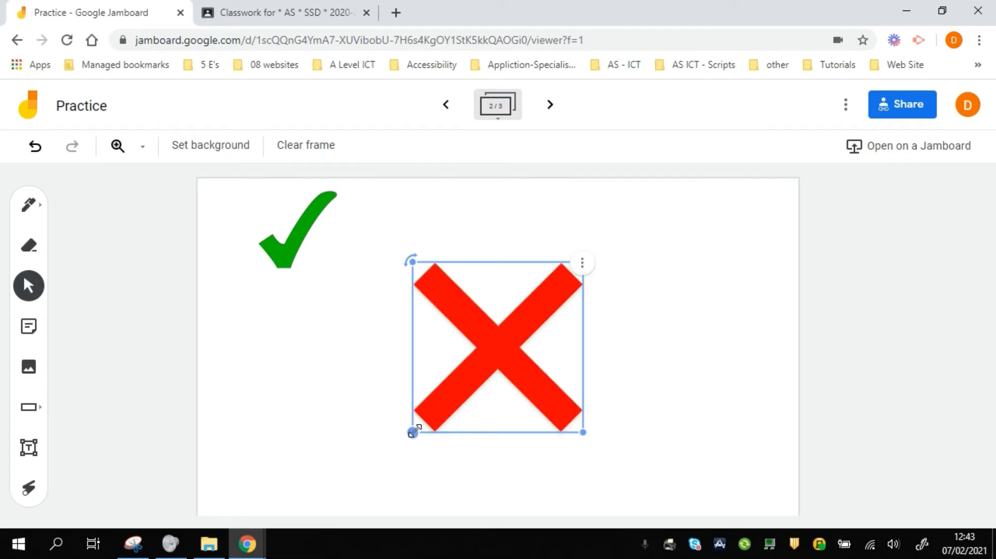
pyautogui.moveTo(415, 430); pyautogui.dragTo(531, 338)
pyautogui.moveTo(555, 283); pyautogui.dragTo(706, 220)
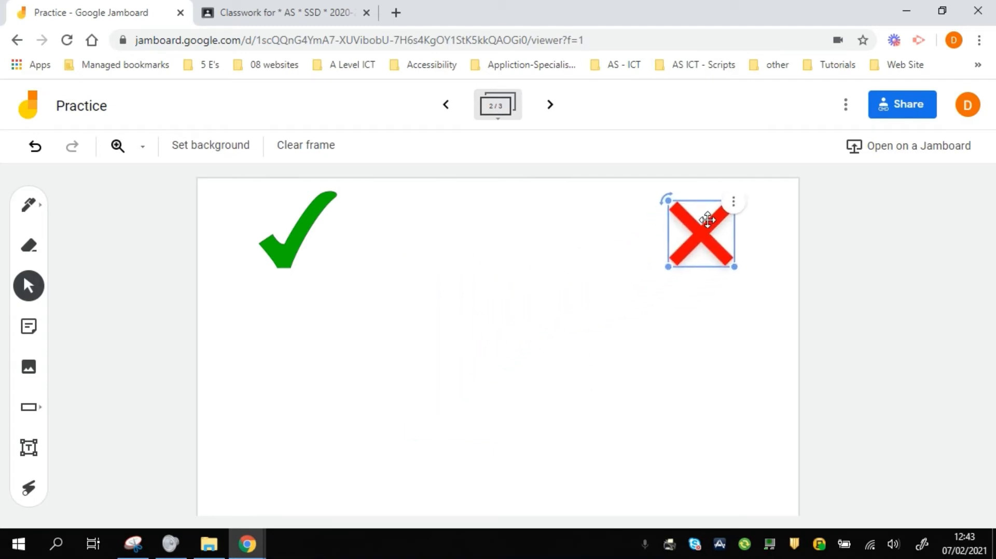
pyautogui.click(485, 331)
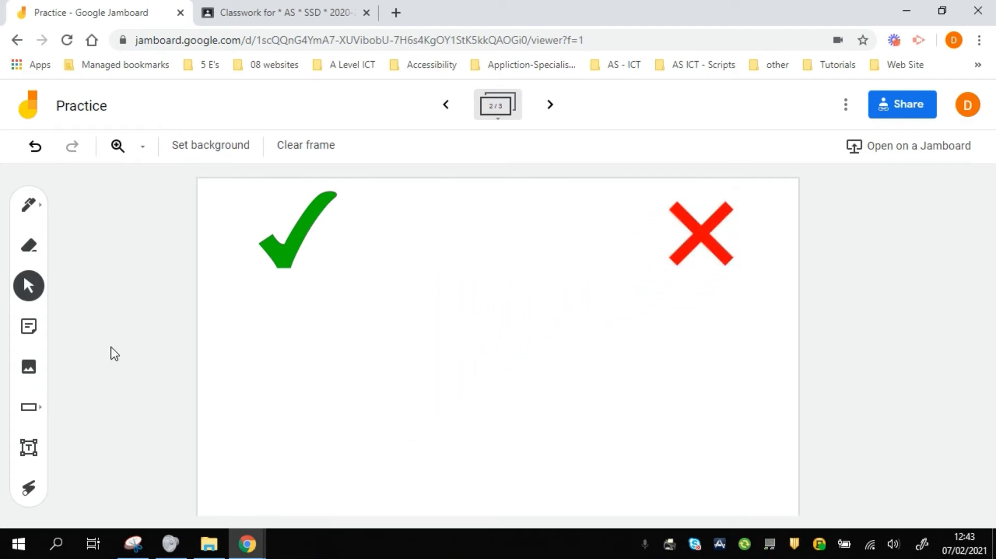
# - Draw a tall rectangle over the left half of the frame and send it behind the green tick
pyautogui.click(37, 412)
pyautogui.click(38, 415)
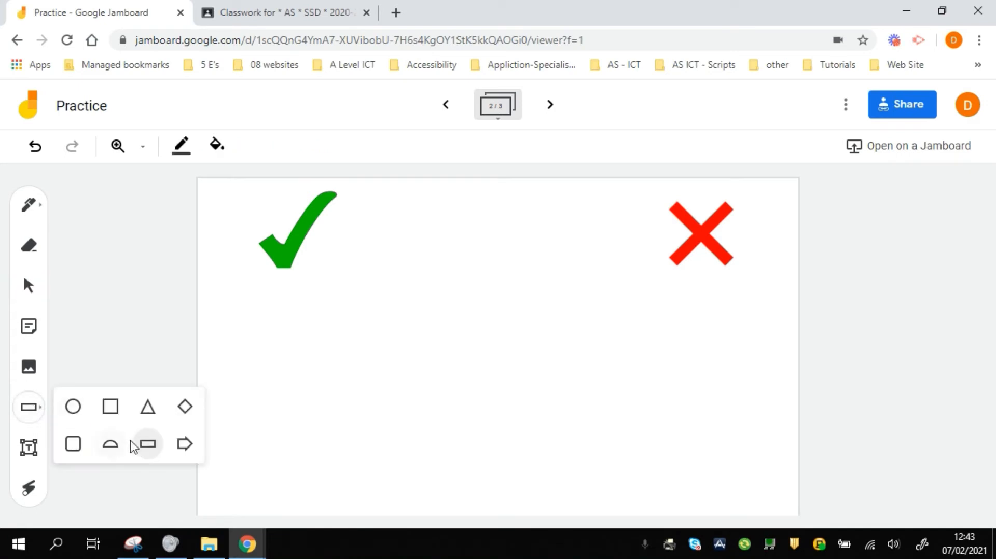
pyautogui.moveTo(216, 191); pyautogui.dragTo(469, 510)
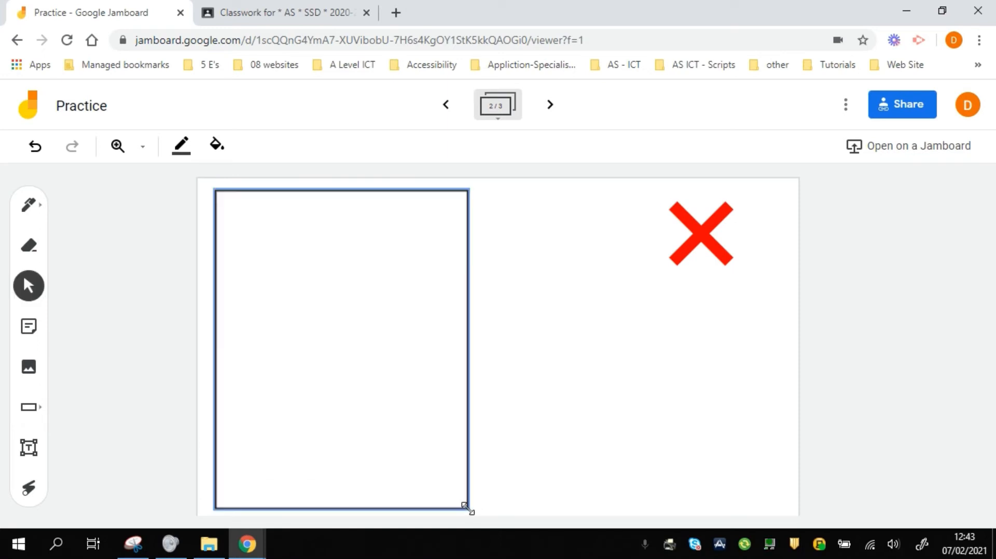
pyautogui.click(468, 189)
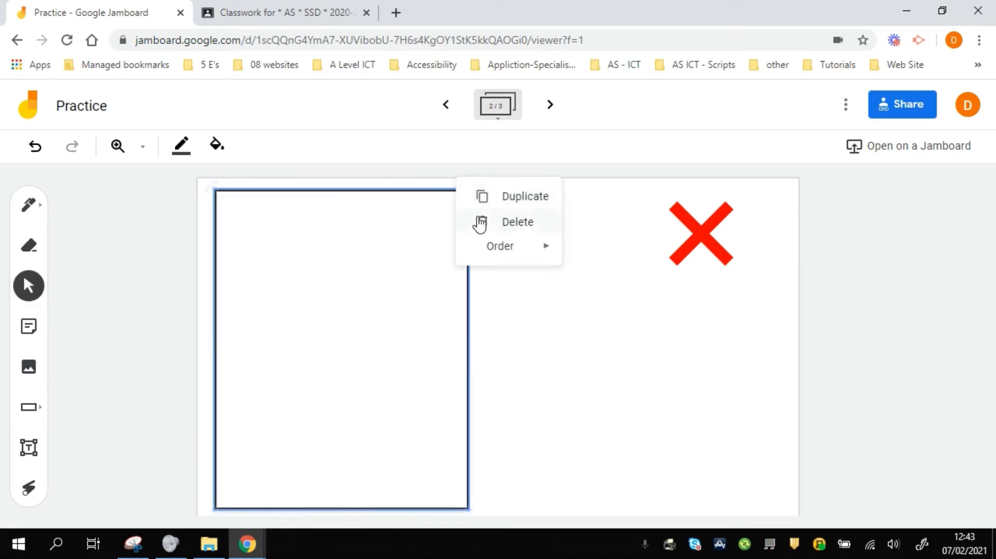
pyautogui.moveTo(498, 247)
pyautogui.click(594, 335)
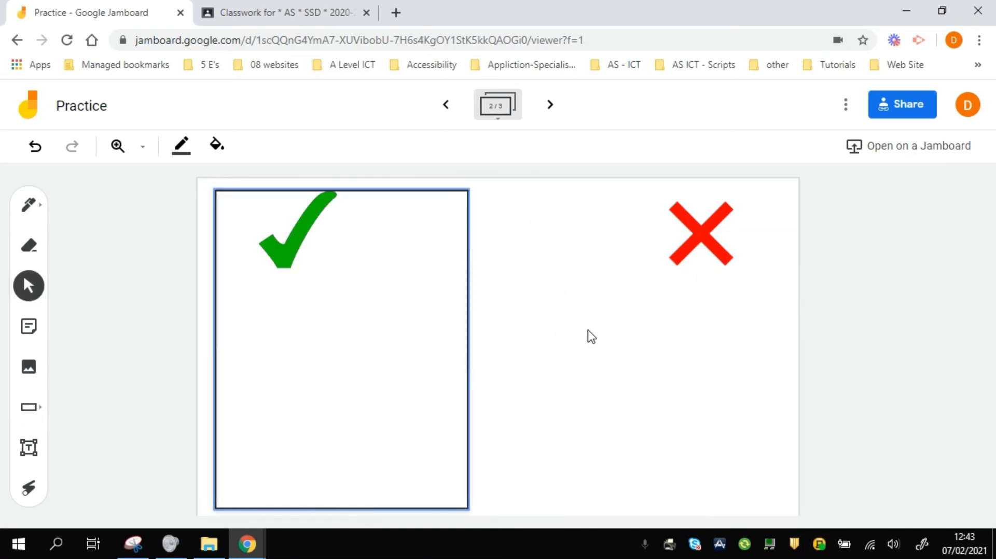
# - Duplicate the tall rectangle, place the copy over the right half of the frame and send it to the back
pyautogui.click(468, 190)
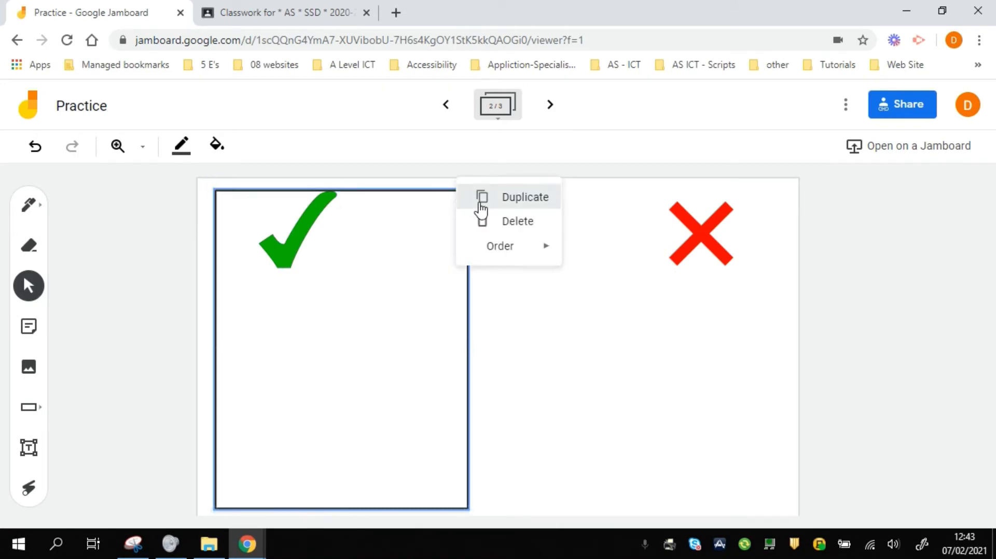
pyautogui.click(478, 197)
pyautogui.moveTo(403, 262); pyautogui.dragTo(703, 266)
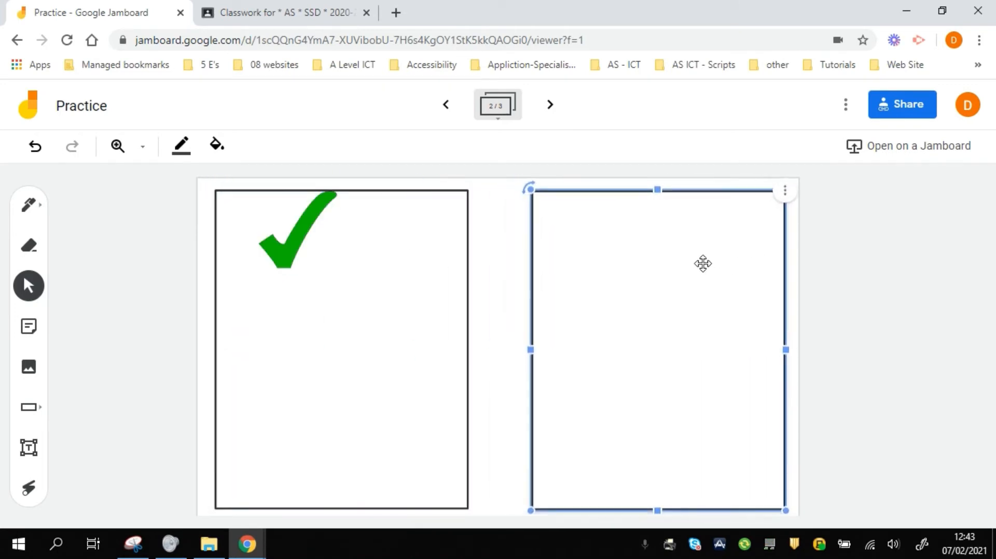
pyautogui.click(784, 192)
pyautogui.moveTo(794, 247)
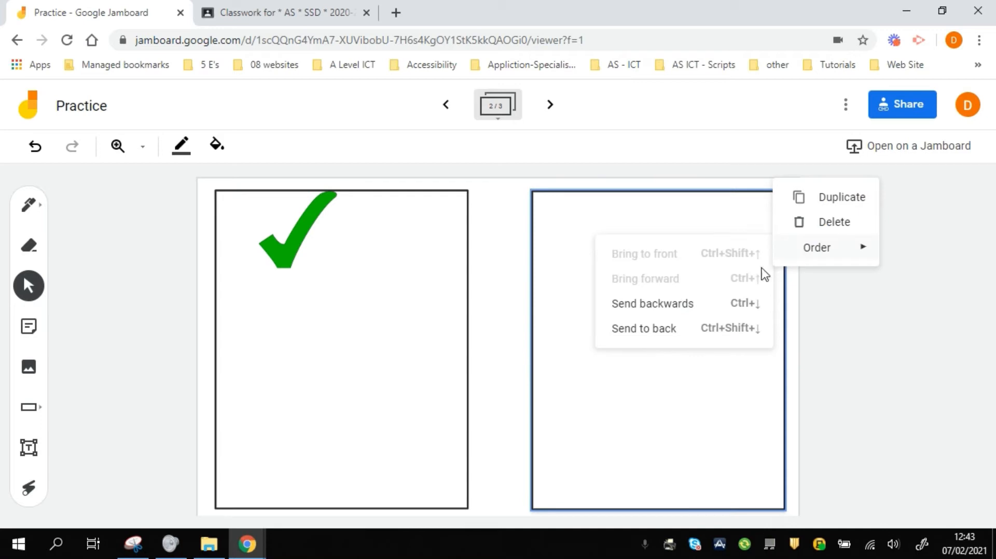
pyautogui.click(707, 331)
# - Shrink the green tick slightly and centre both the red cross and the tick near the top of their rectangles
pyautogui.click(701, 252)
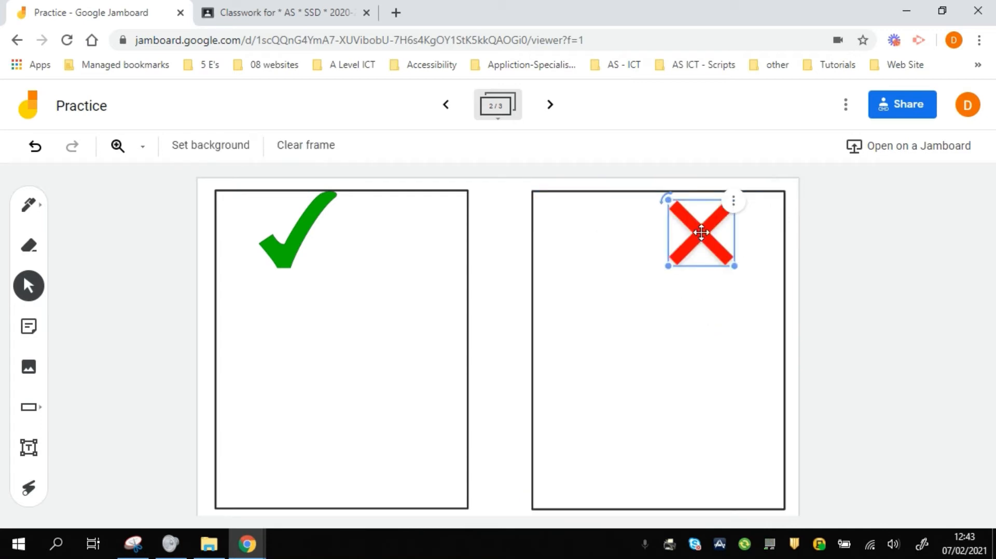
pyautogui.moveTo(698, 240); pyautogui.dragTo(665, 230)
pyautogui.moveTo(284, 250); pyautogui.dragTo(310, 248)
pyautogui.moveTo(363, 272); pyautogui.dragTo(336, 246)
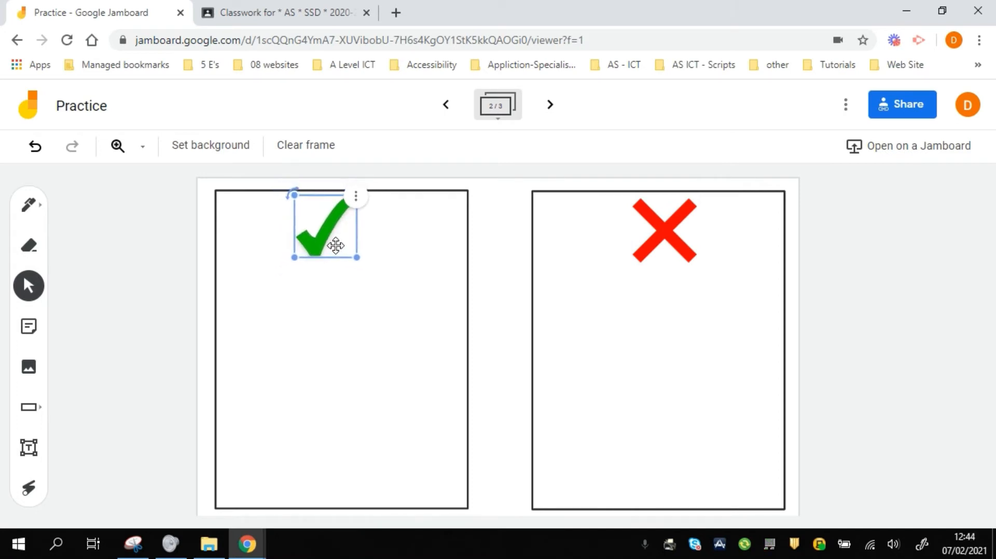
pyautogui.click(503, 264)
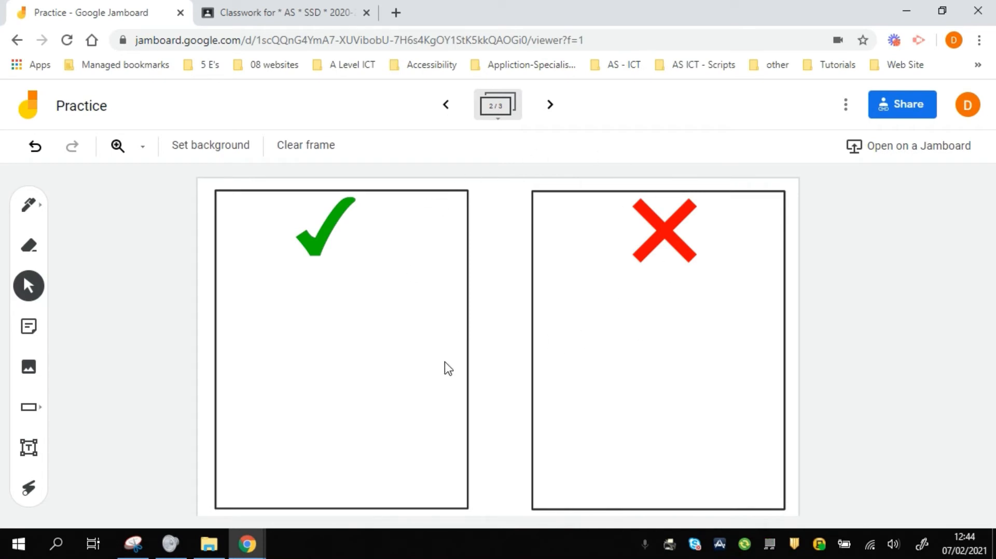
# - Go to the third frame and clear everything on it
pyautogui.click(548, 106)
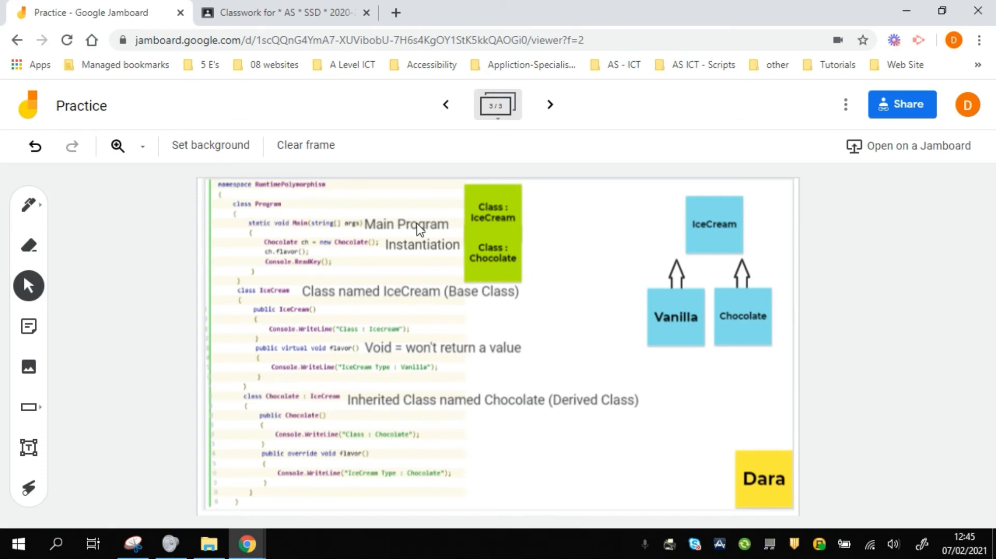
pyautogui.click(308, 147)
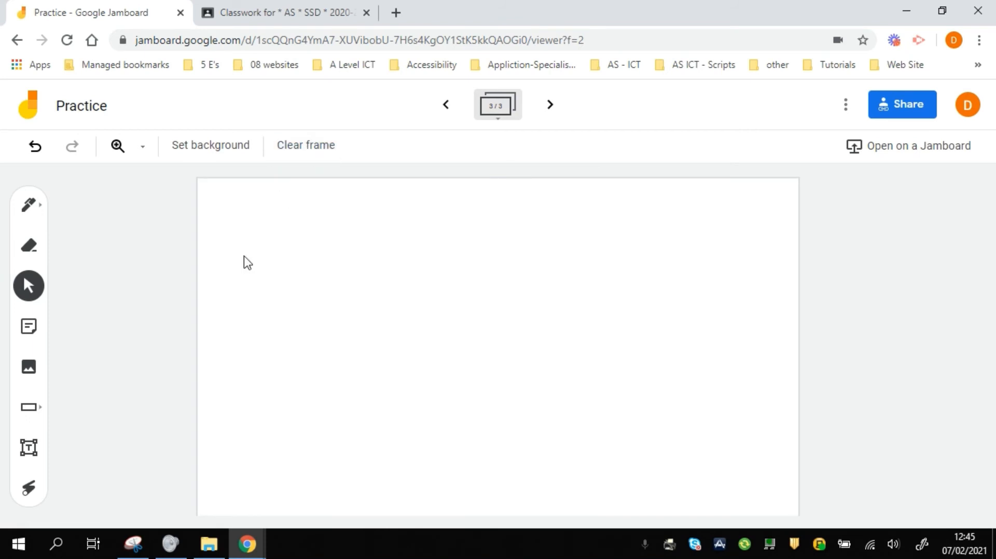
# - Switch to the polymorphism notes PDF in Classroom and use Snipping Tool to capture page 2's code from "using System" to the "IceCream Type : Vanilla" line
pyautogui.click(301, 18)
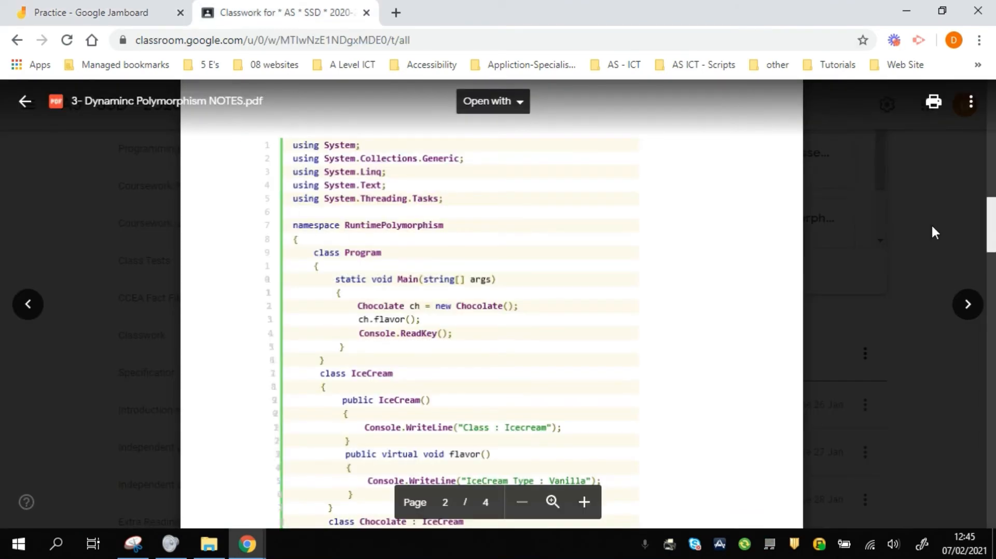
pyautogui.moveTo(992, 232)
pyautogui.mouseDown()
pyautogui.moveTo(992, 157)
pyautogui.moveTo(992, 236)
pyautogui.mouseUp()
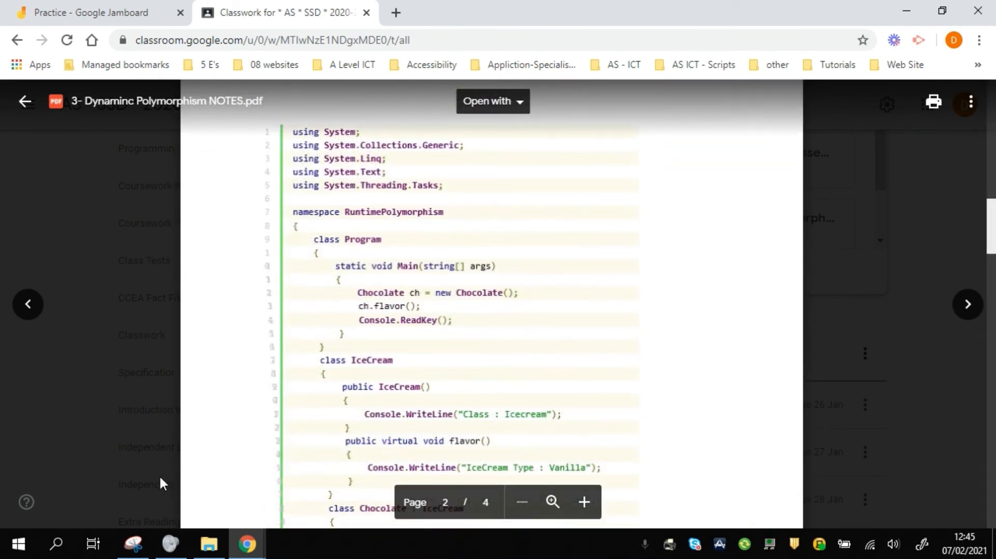
pyautogui.click(21, 546)
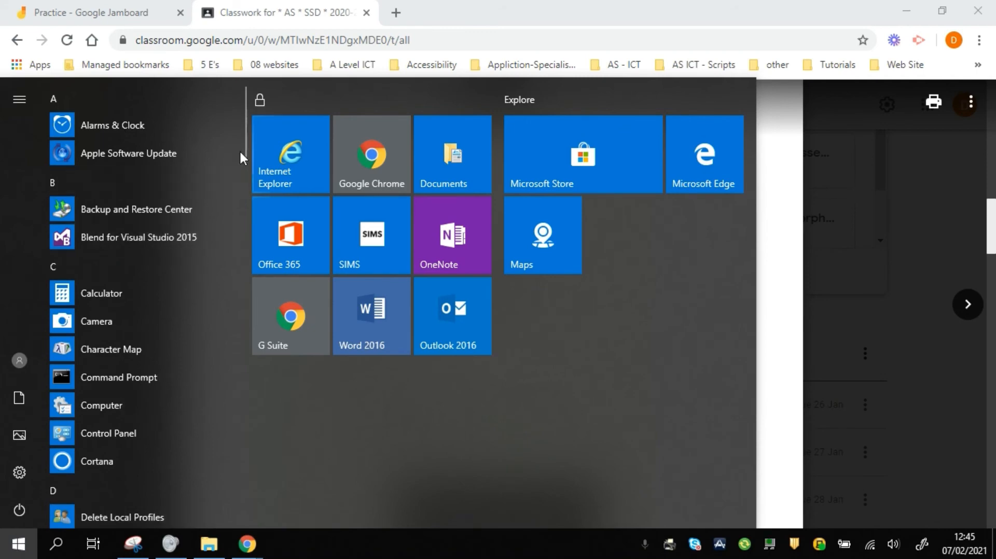
pyautogui.moveTo(244, 156); pyautogui.dragTo(257, 418)
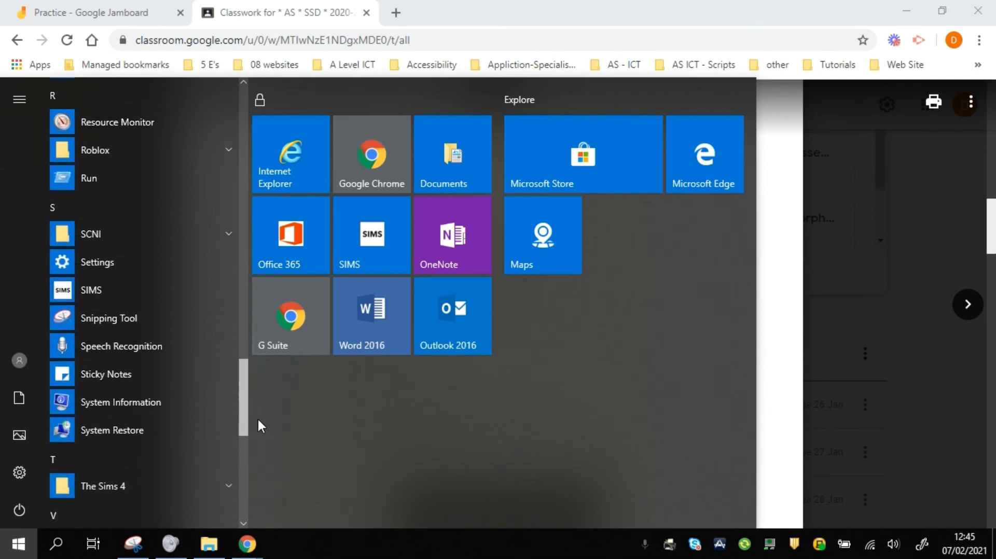
pyautogui.click(132, 309)
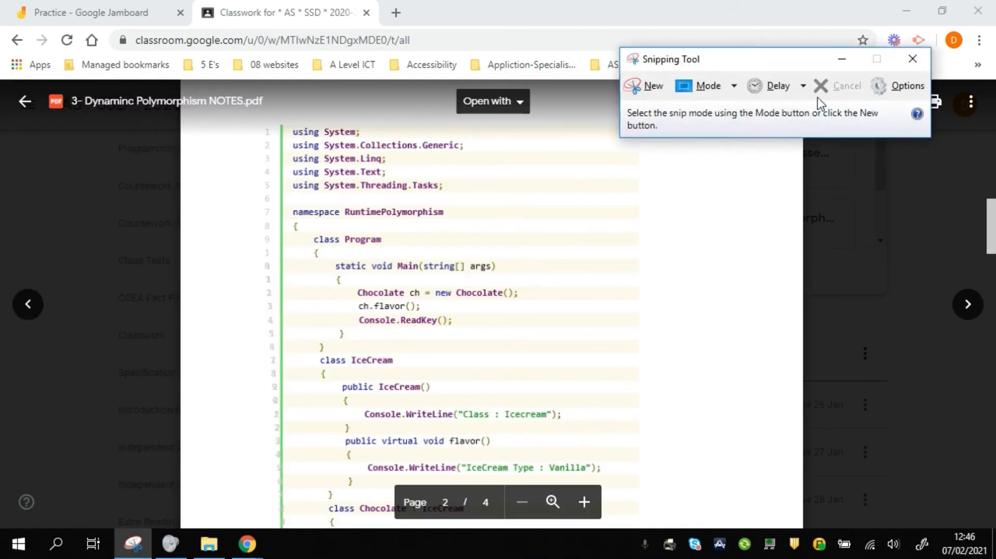
pyautogui.click(650, 88)
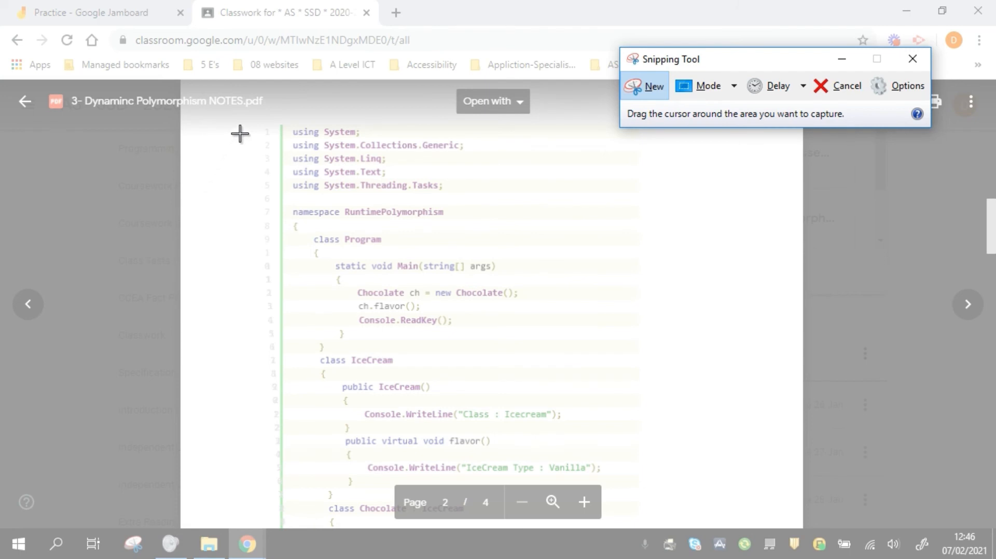
pyautogui.moveTo(252, 117); pyautogui.dragTo(673, 484)
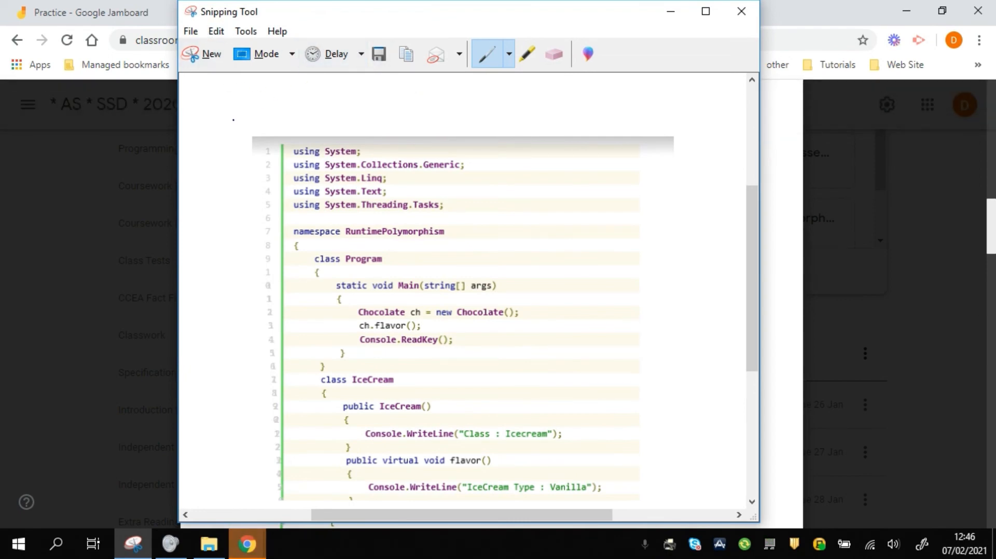
# - Return to the Jamboard, paste the code snip on the blank third frame and enlarge it to fill the frame's height along its left edge
pyautogui.click(91, 12)
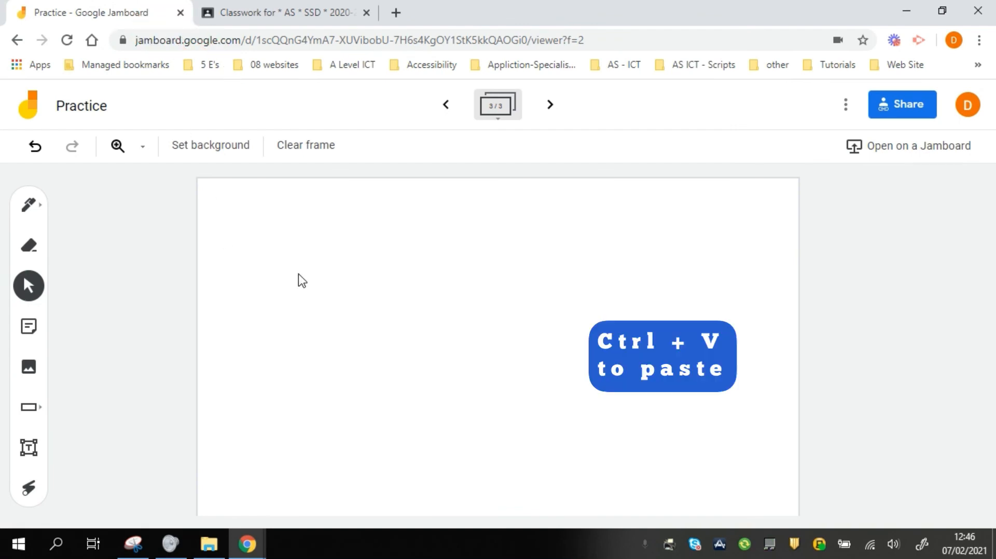
pyautogui.hotkey('ctrl', 'v')
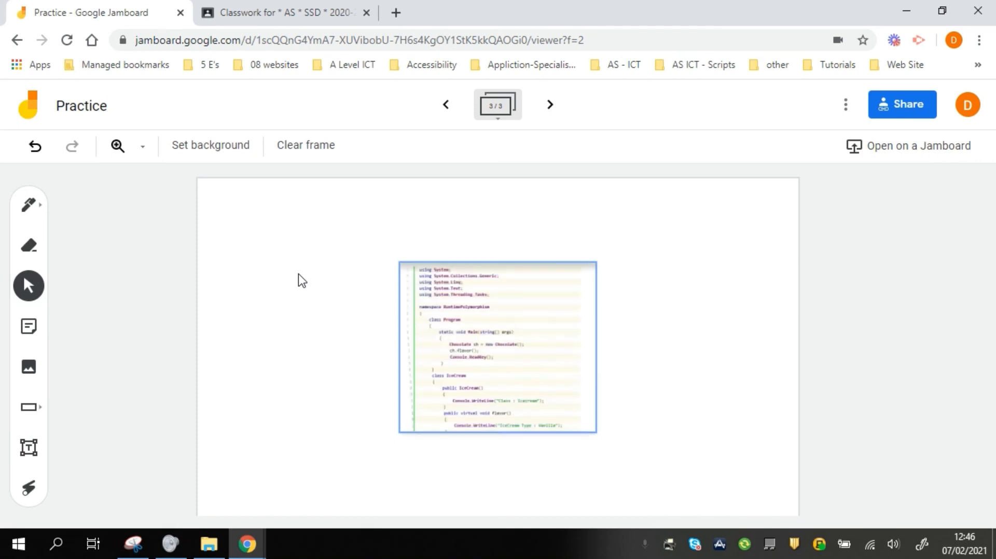
pyautogui.moveTo(462, 334); pyautogui.dragTo(268, 257)
pyautogui.moveTo(398, 352); pyautogui.dragTo(539, 555)
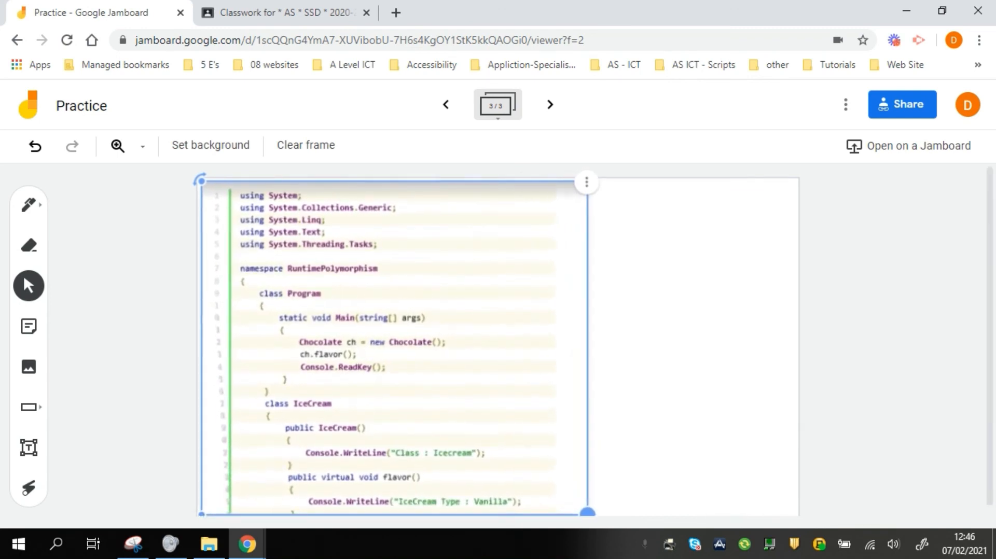
pyautogui.click(824, 456)
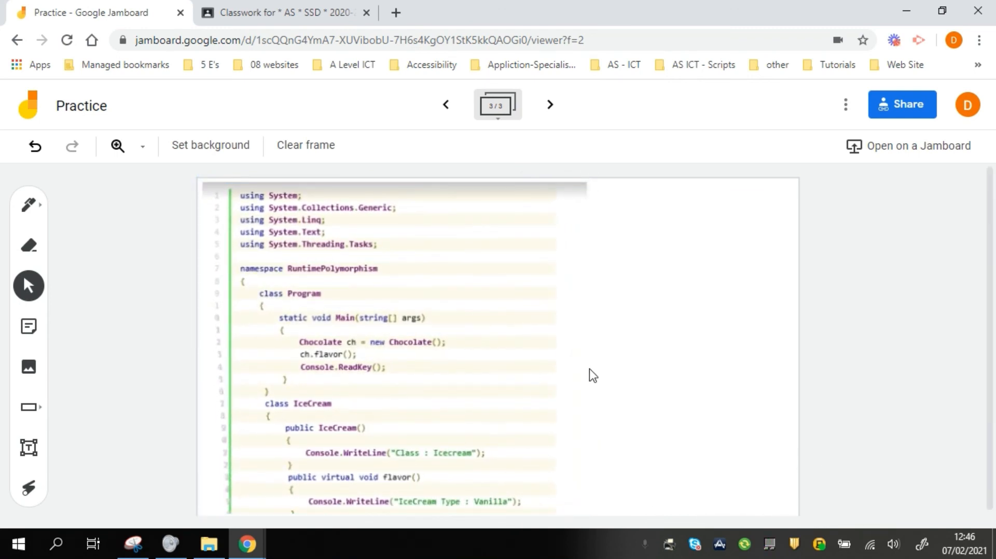
pyautogui.moveTo(472, 354); pyautogui.dragTo(470, 348)
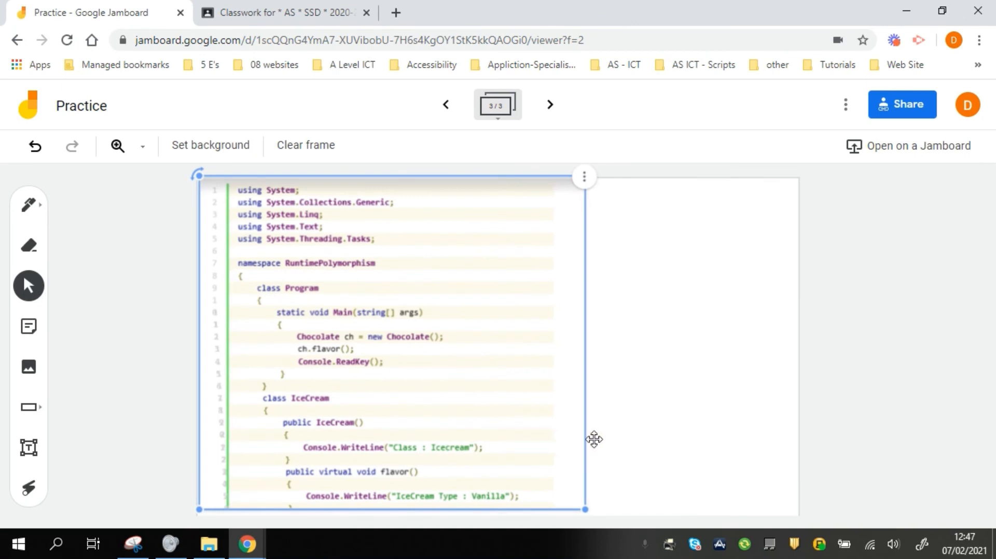
pyautogui.click(757, 441)
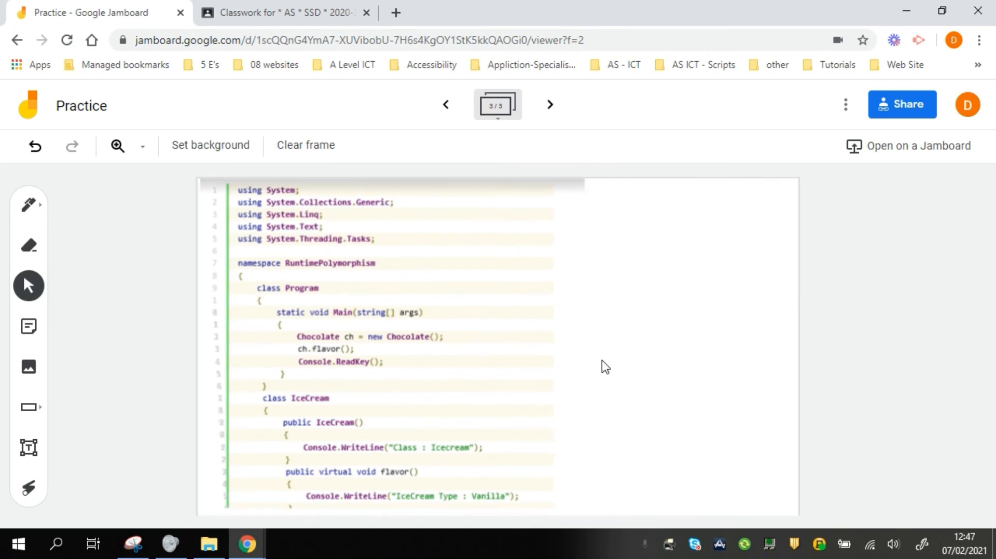